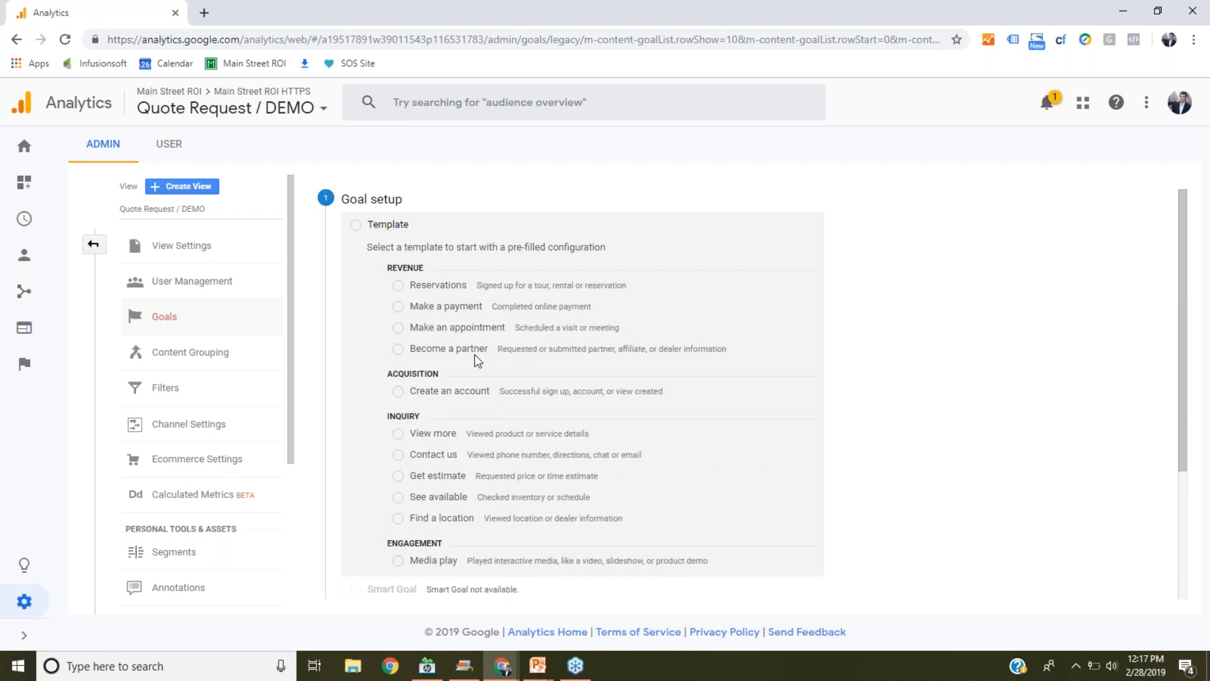
Step: Choose the Custom goal setup and continue to the goal description
scroll(460, 428, down, 3)
click(356, 459)
click(372, 511)
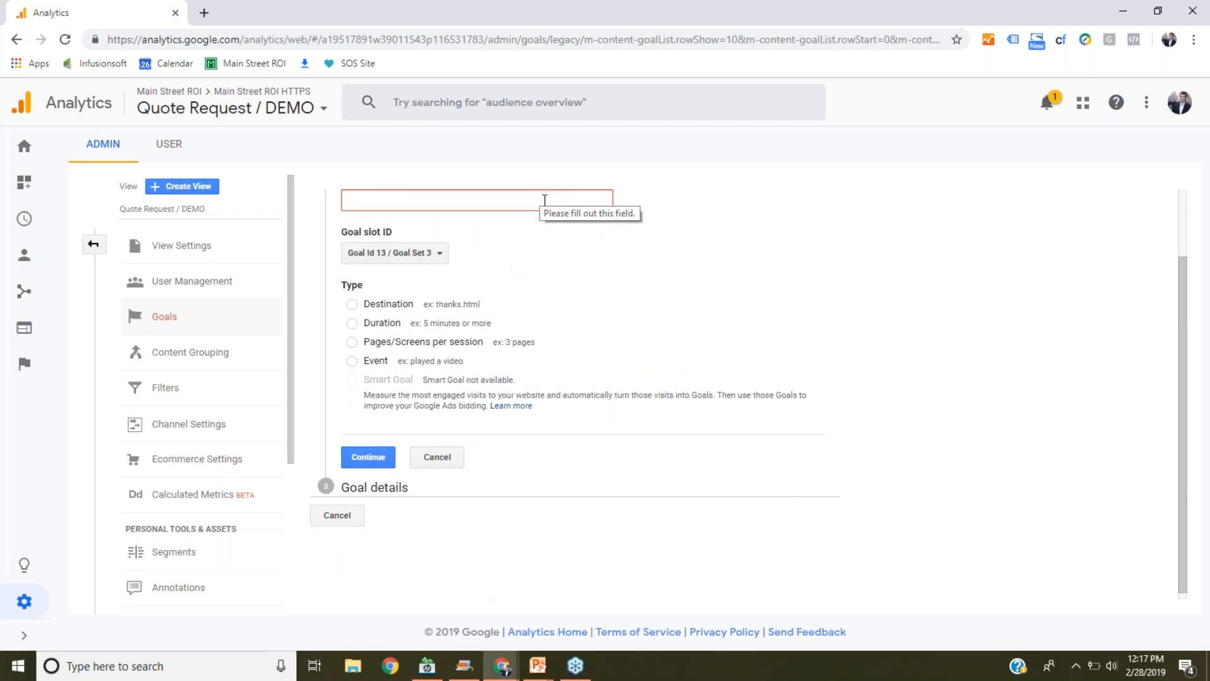
Step: Name the goal "Google Analytics Checklist Request", set its type to Destination and continue to the goal details
text(Google Analt)
key(BackSpace)
text(ytics )
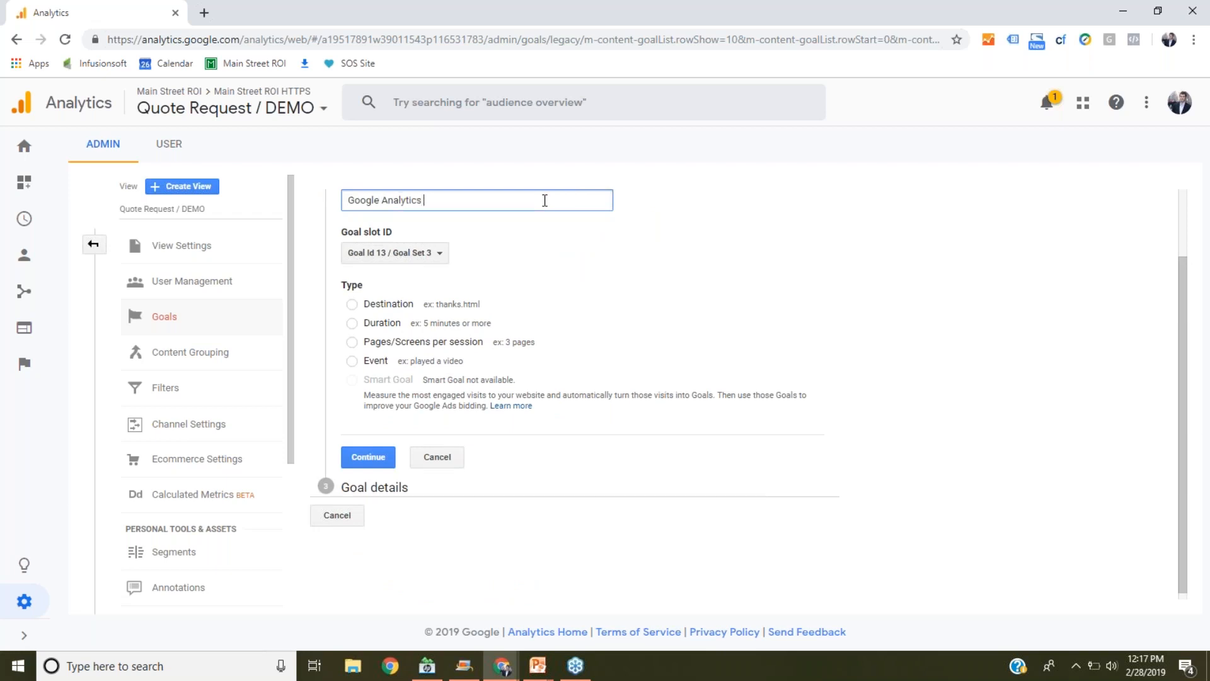
text(Checklist Request)
click(352, 306)
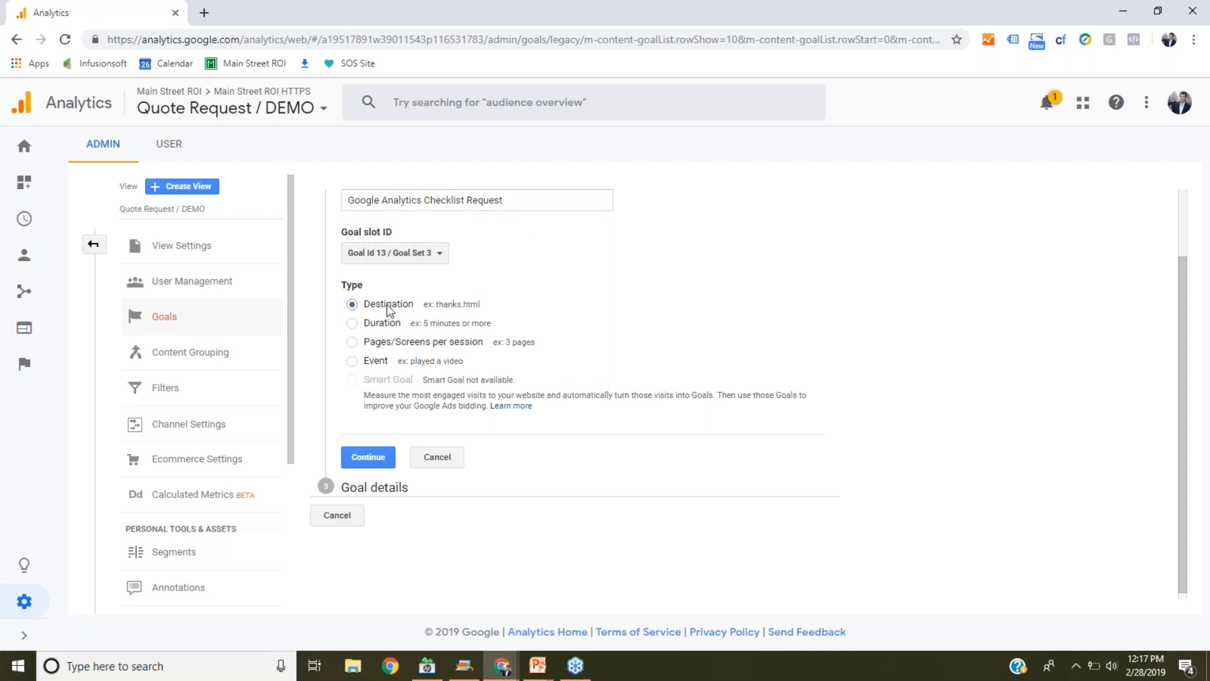
click(378, 459)
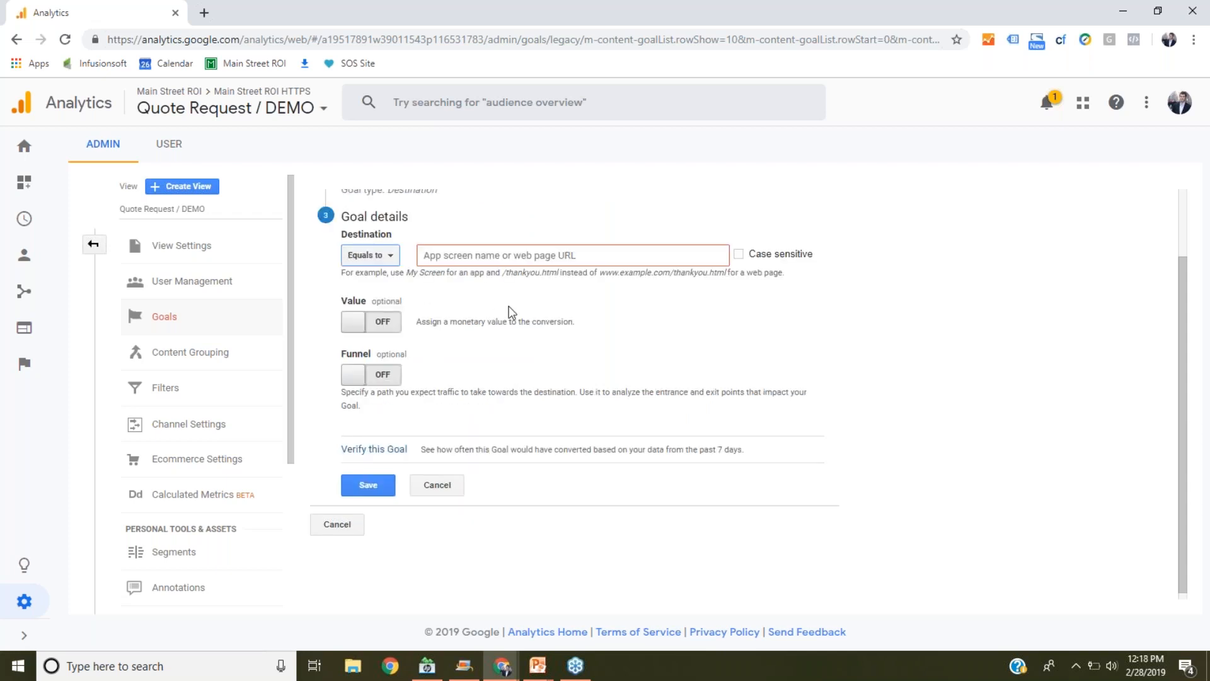
Step: Set the destination to begin with "/google-analytics-checklist-thank-you/"
scroll(506, 378, up, 1)
scroll(503, 378, down, 1)
click(390, 256)
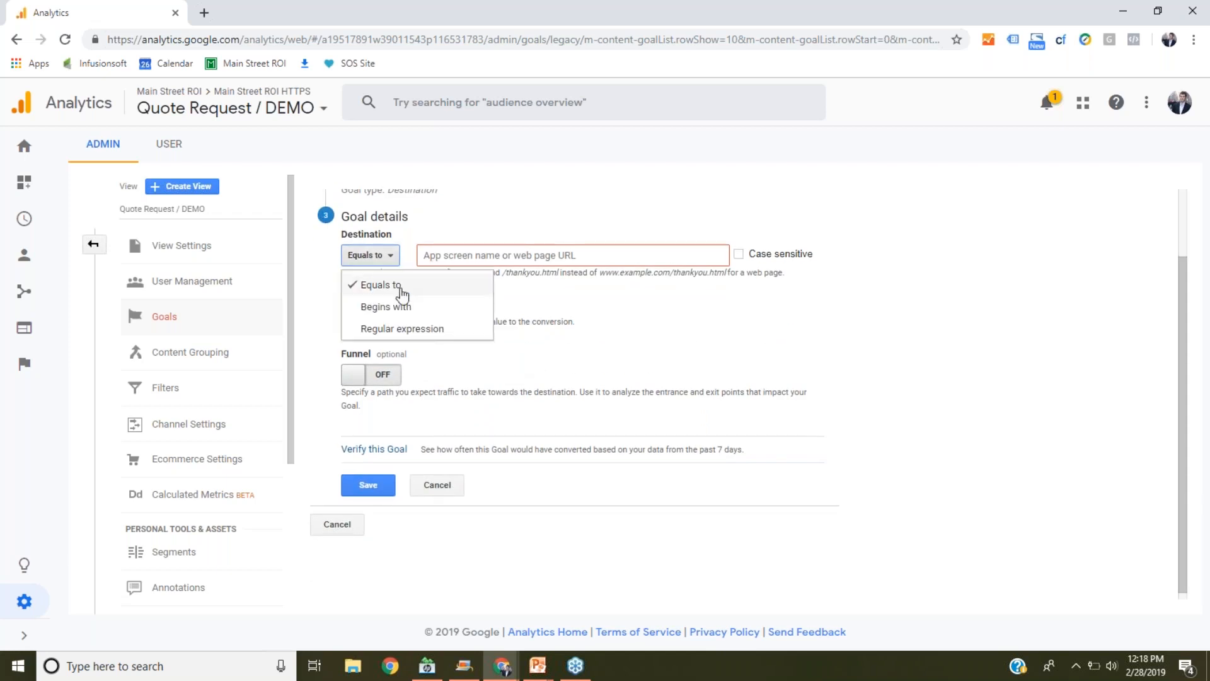
click(406, 308)
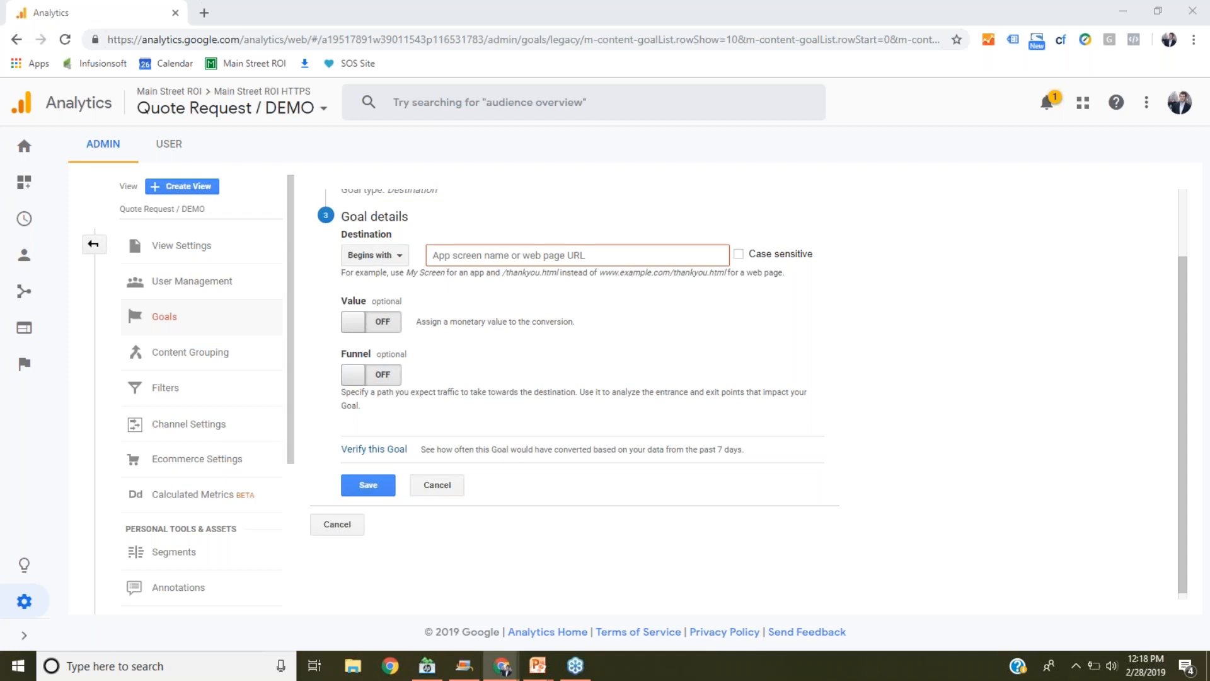
click(539, 255)
text(/google-analytics-checklist-thank-you/)
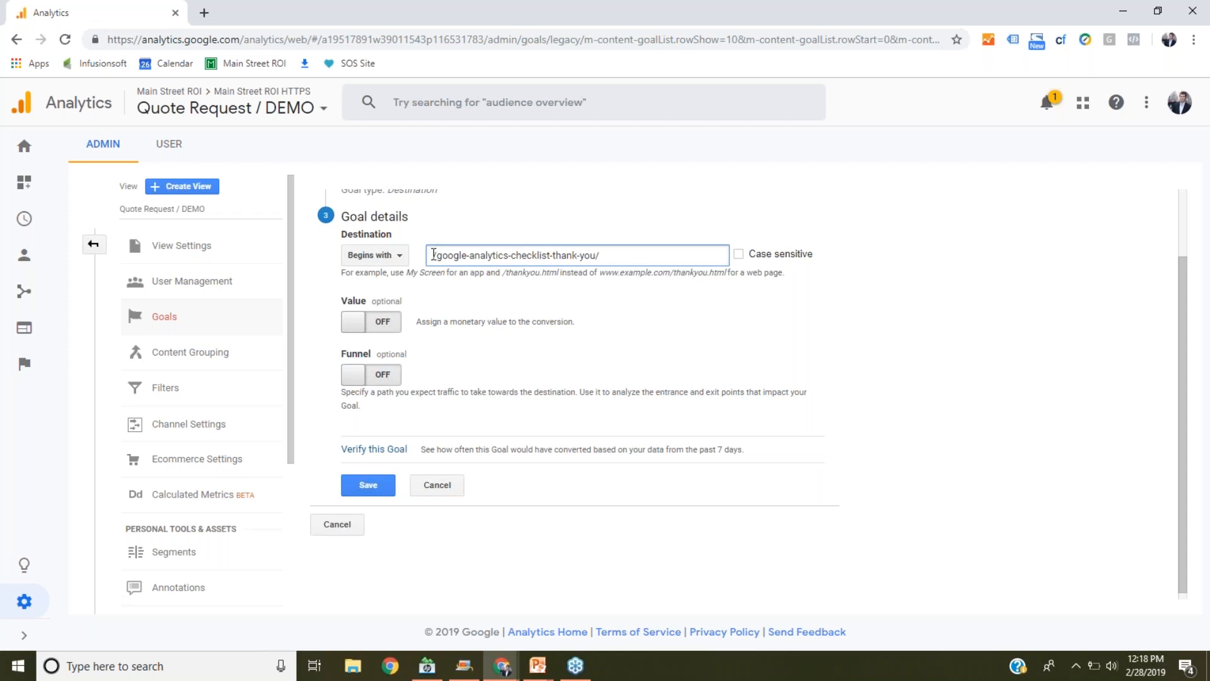
drag(345, 273, 727, 274)
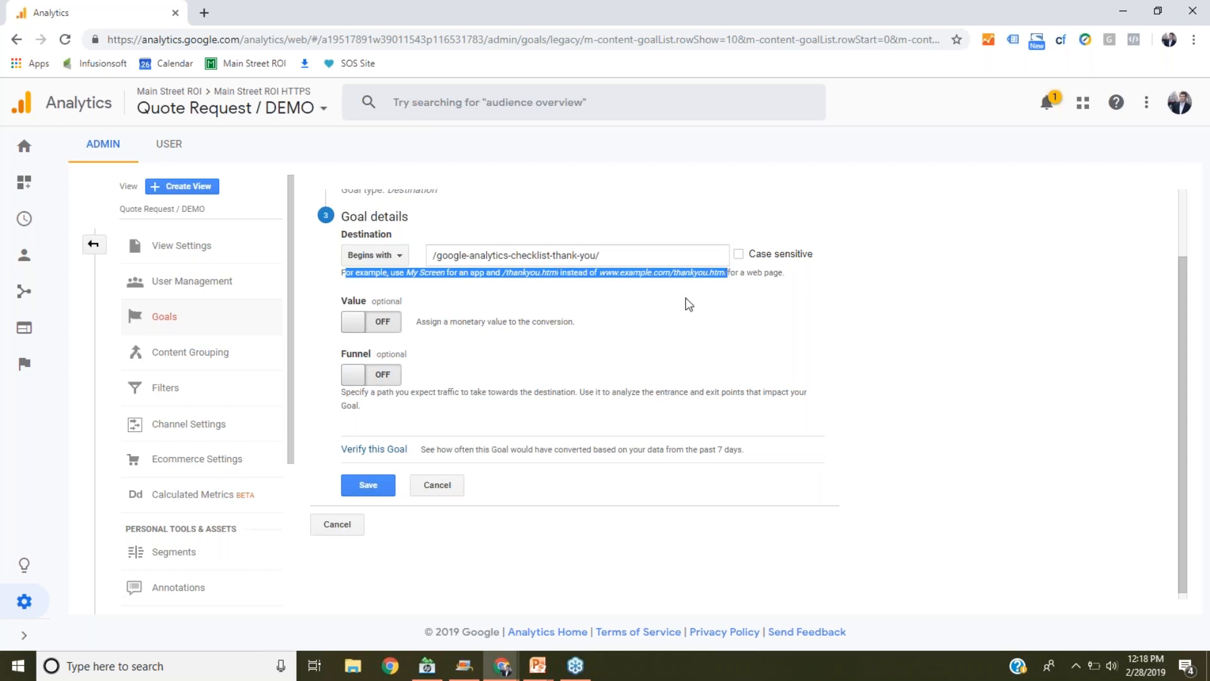
click(660, 294)
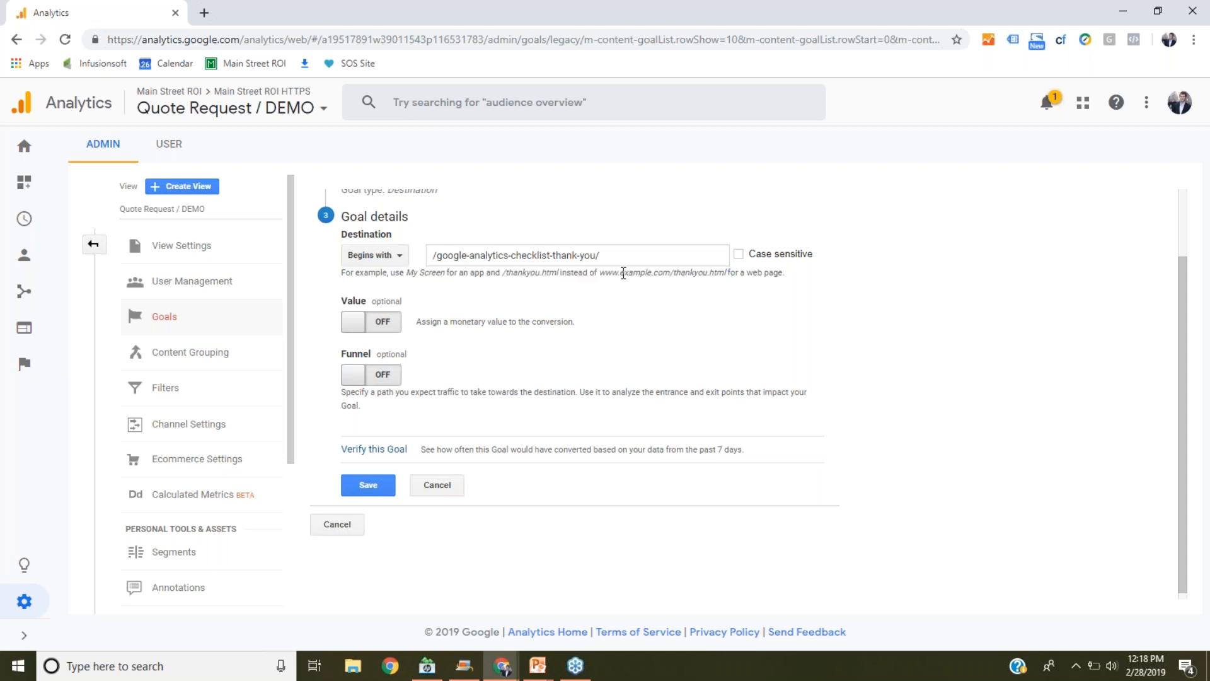
drag(617, 273, 671, 273)
click(558, 256)
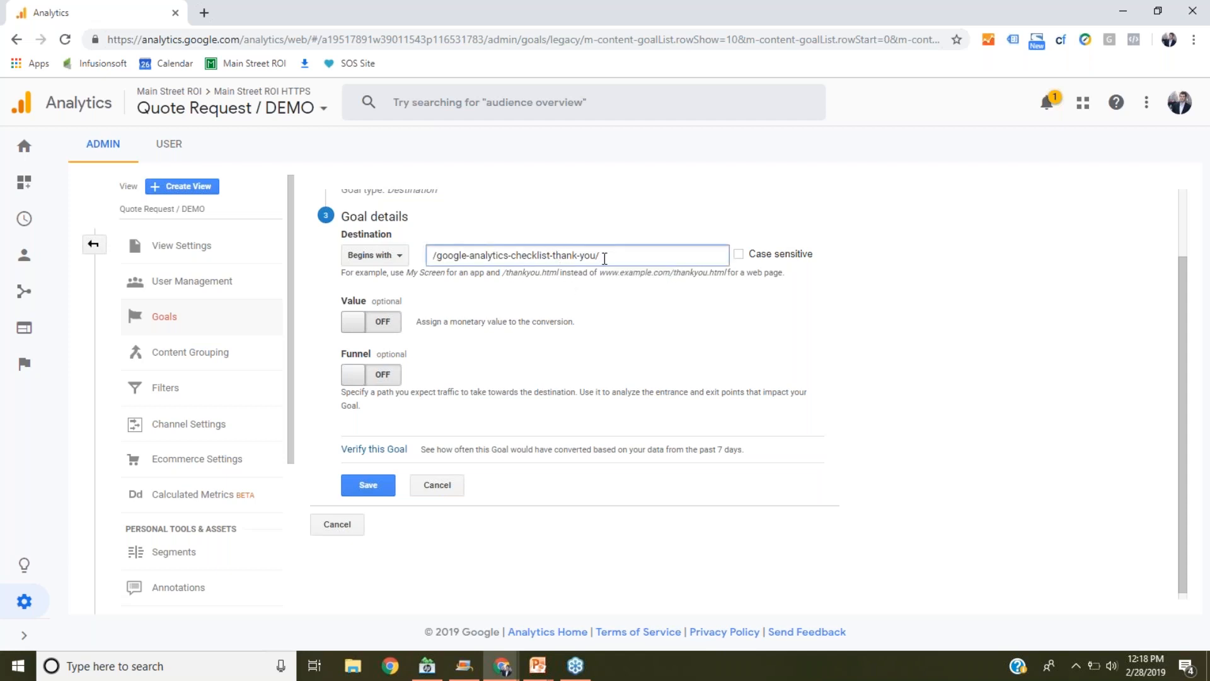
drag(610, 257, 428, 263)
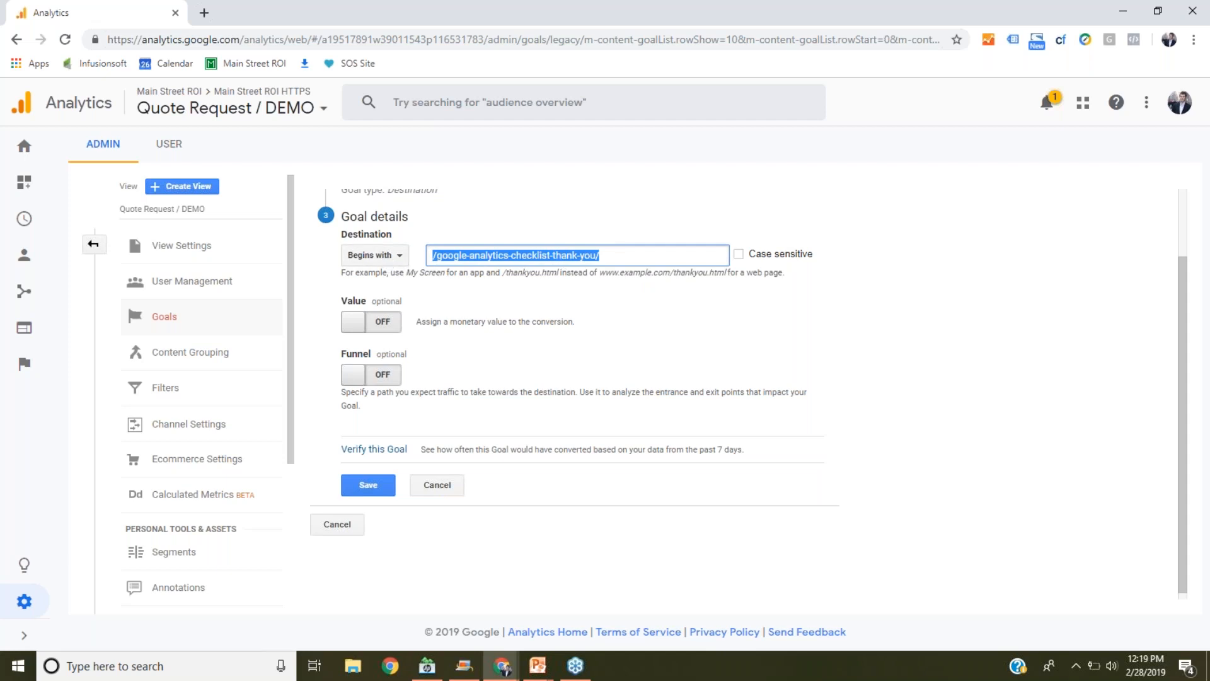
click(608, 277)
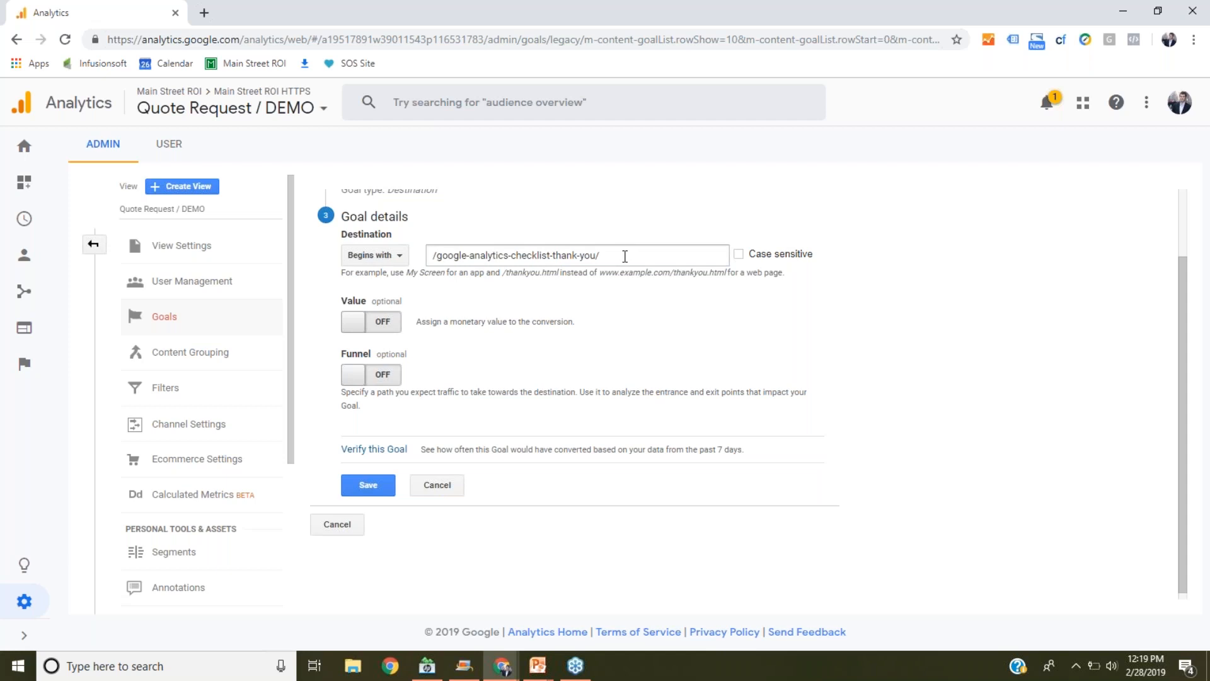
Step: Append "?id=34343" to the destination URL as an example parameter and remove it again
click(624, 257)
text(?id=34343)
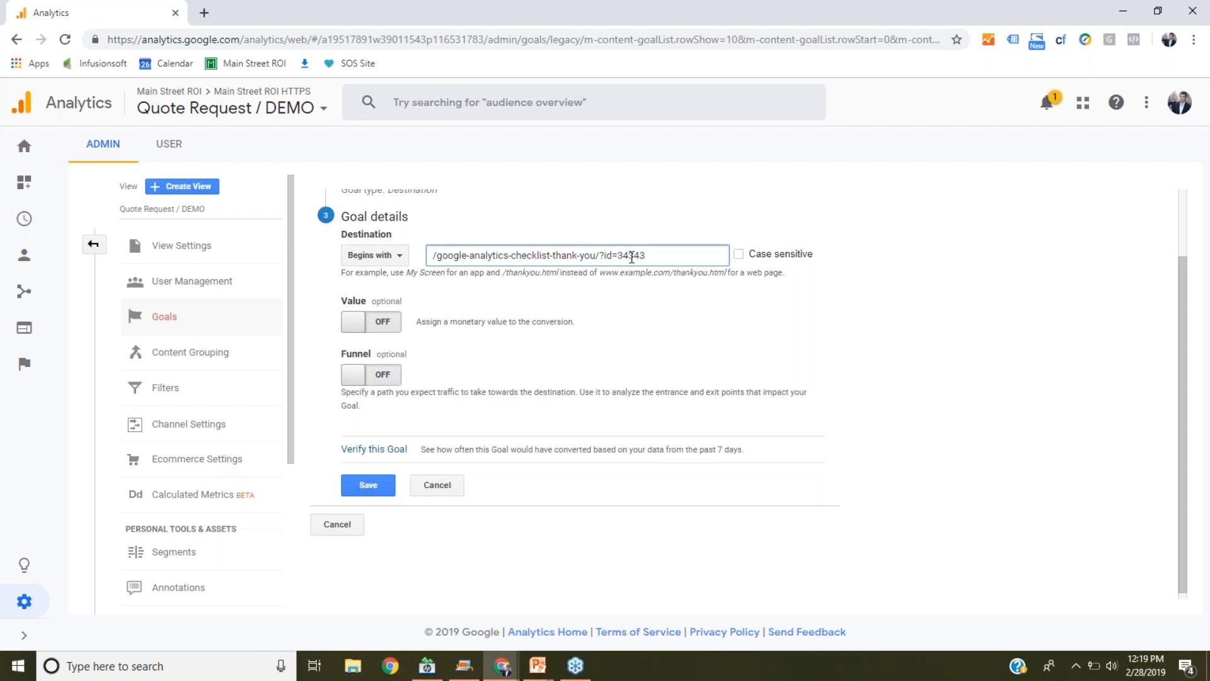
key(shift+Left)
key(shift+Left)
key(shift+Left)
key(shift+Left)
key(shift+Left)
key(shift+Left)
key(shift+Left)
key(shift+Left)
key(shift+Left)
key(BackSpace)
Step: Switch the destination match type to Equals to and back to Begins with
click(387, 263)
click(399, 285)
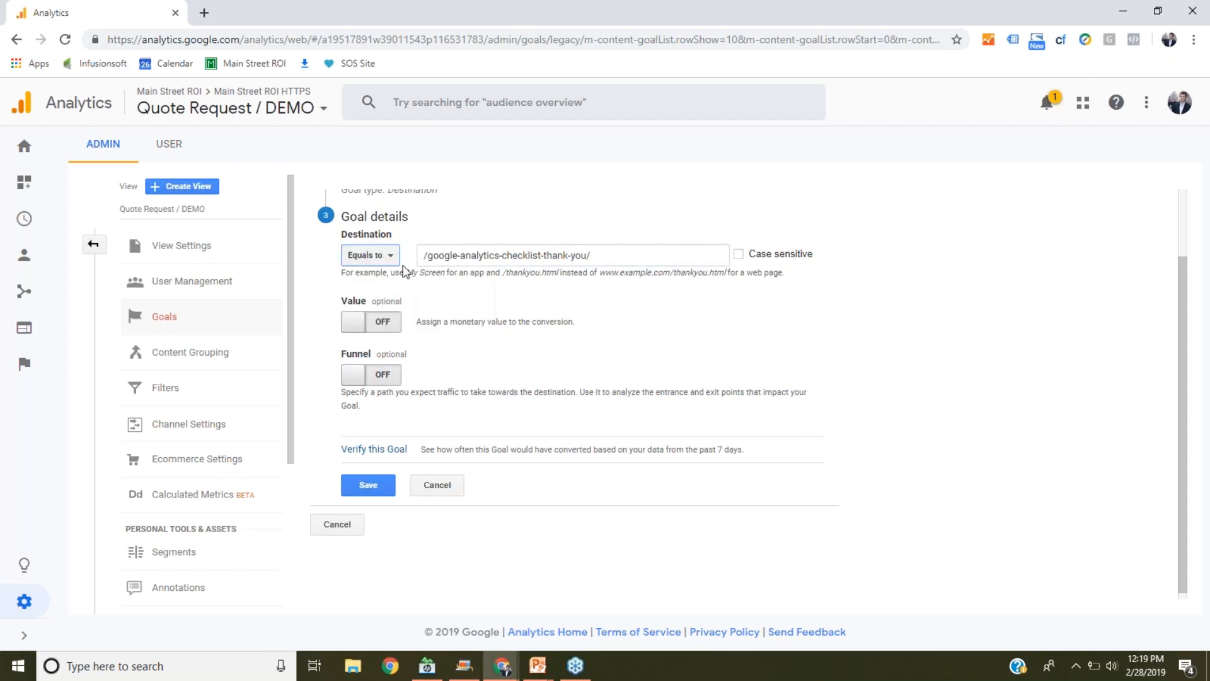
click(607, 255)
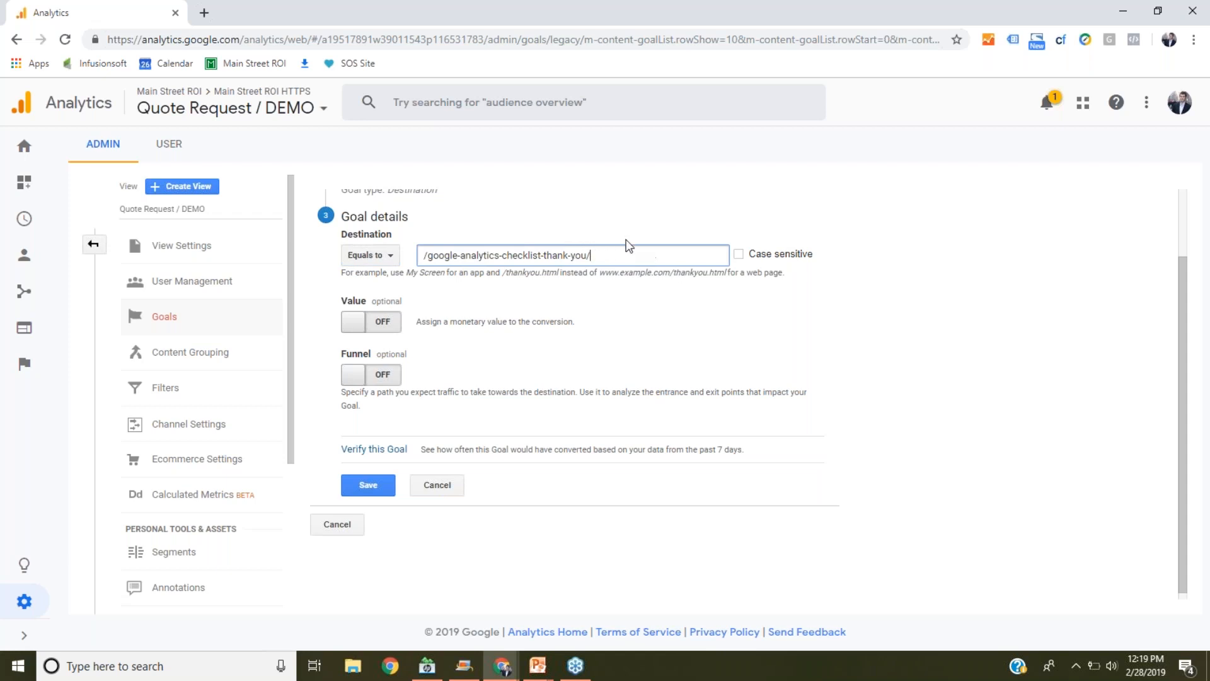
click(369, 255)
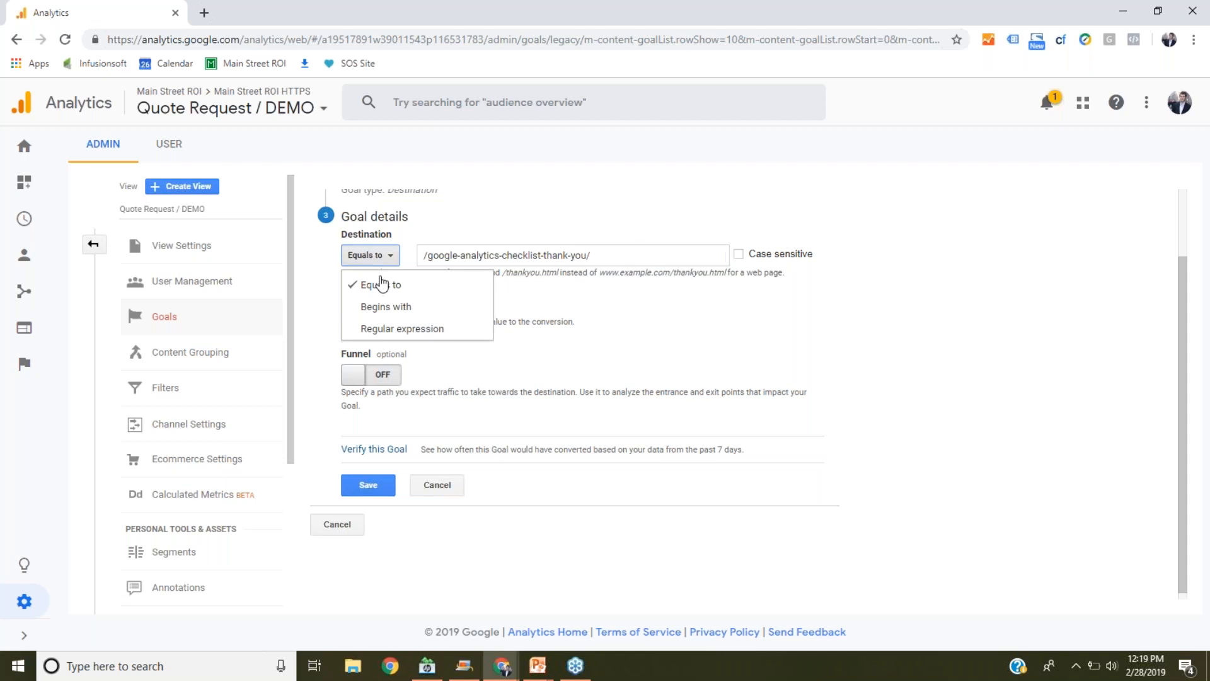
click(398, 306)
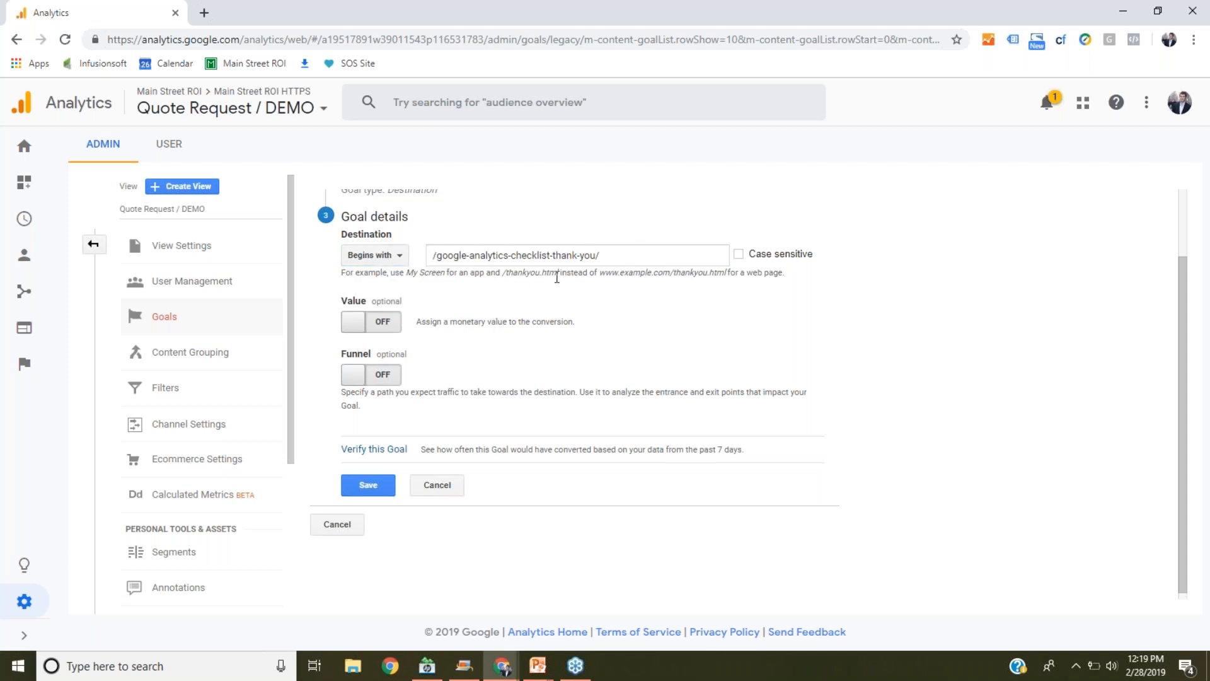
click(434, 256)
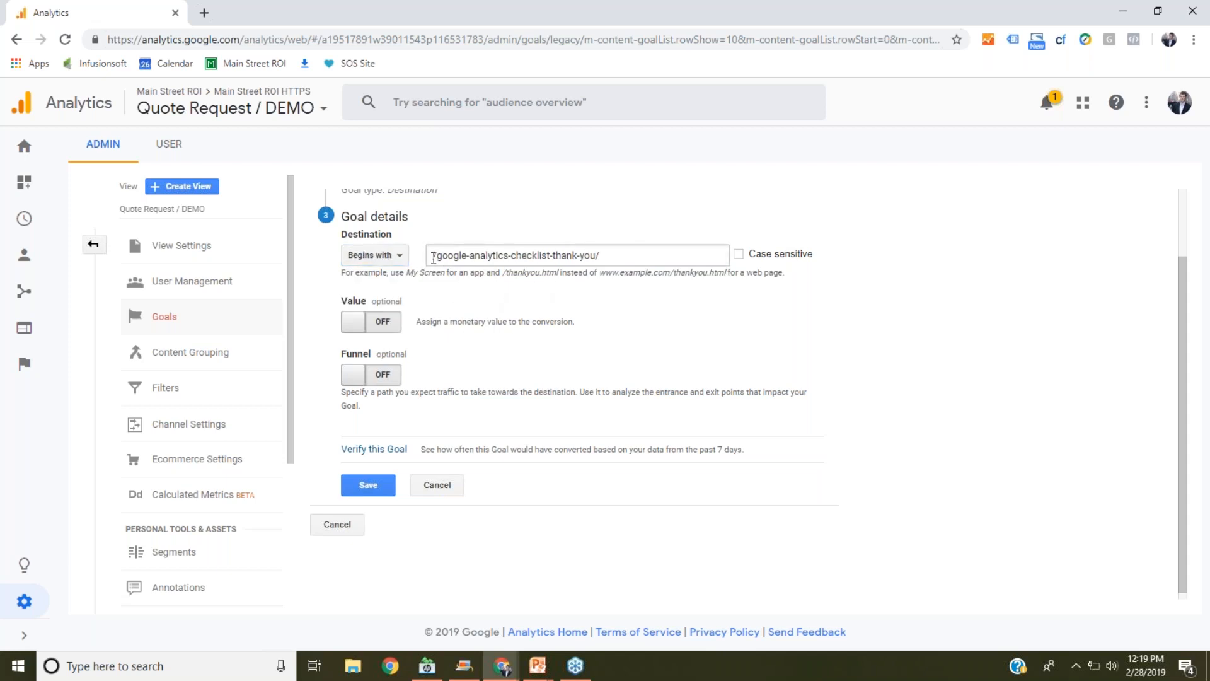
drag(433, 255, 609, 257)
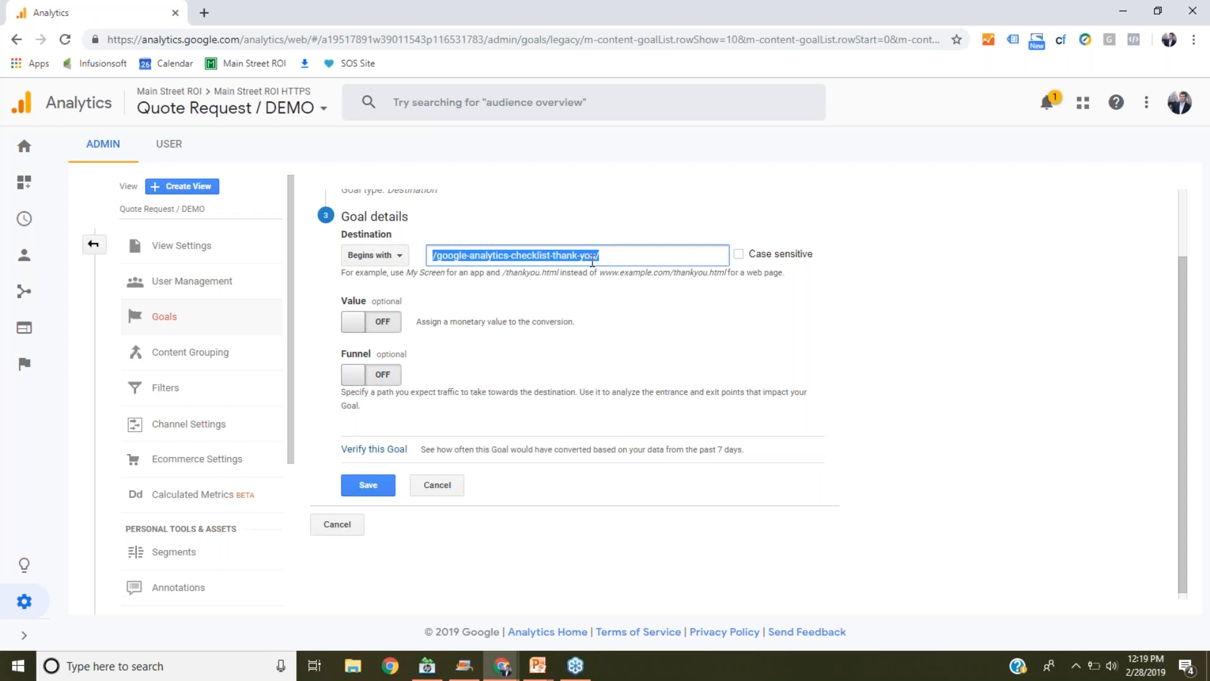
click(613, 257)
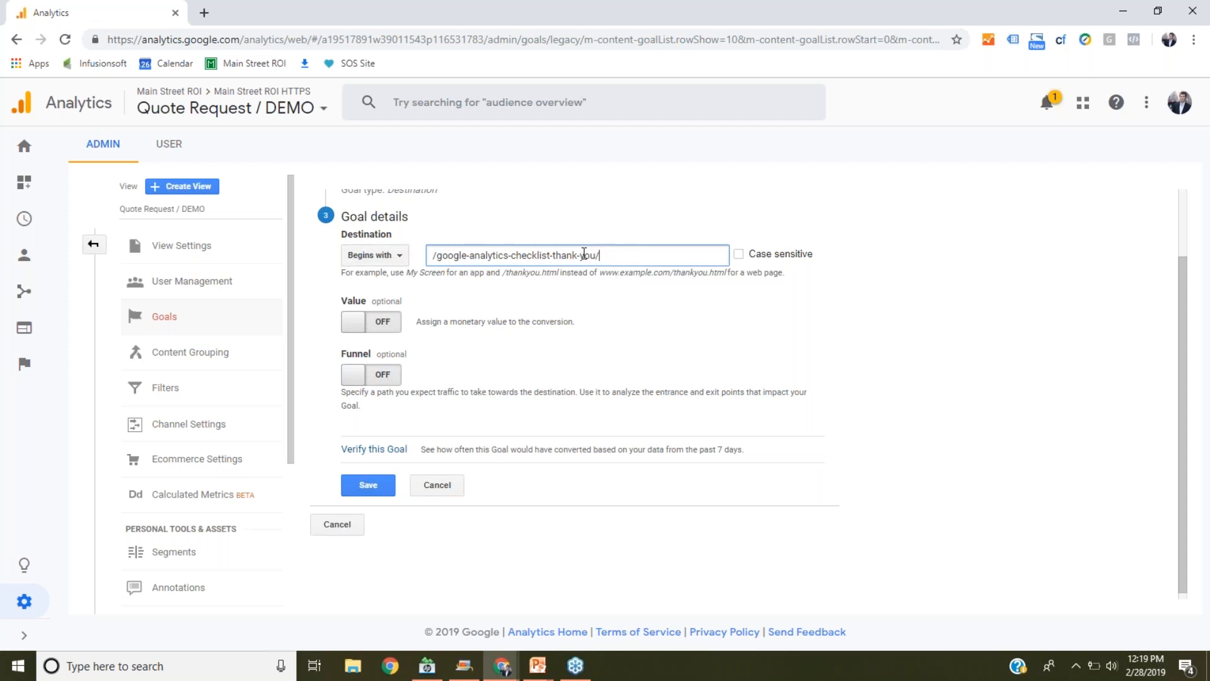
drag(602, 256, 429, 256)
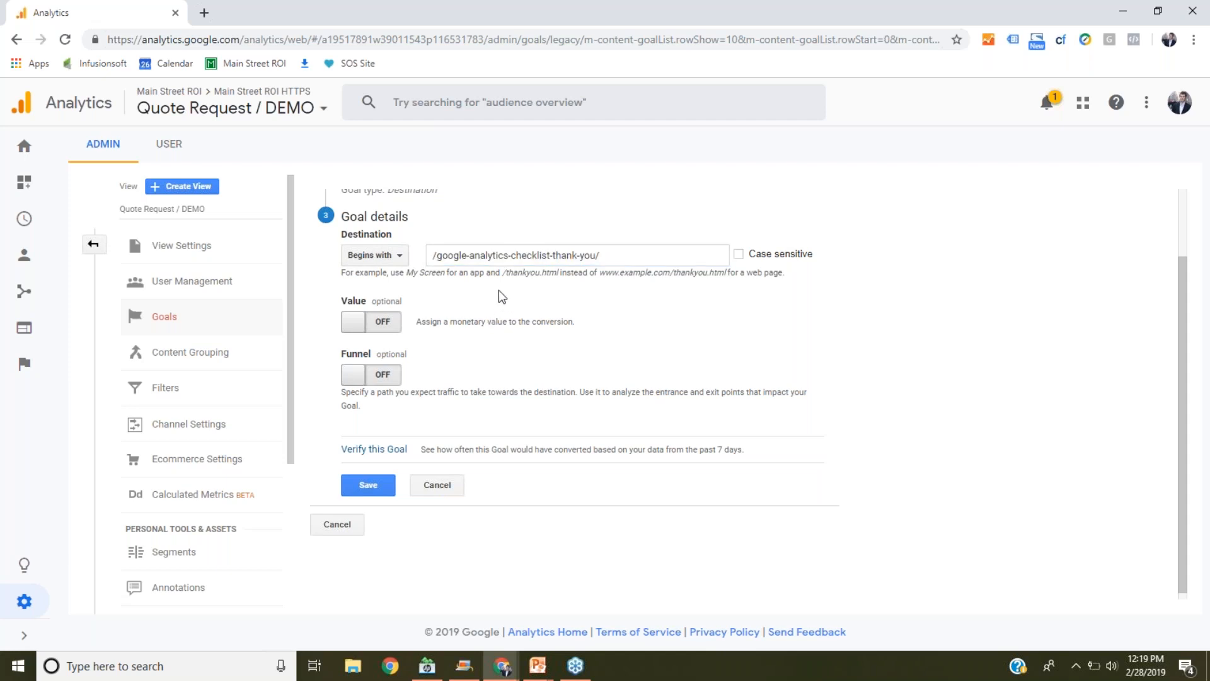
Step: Turn the goal's optional monetary value on and back off
click(376, 324)
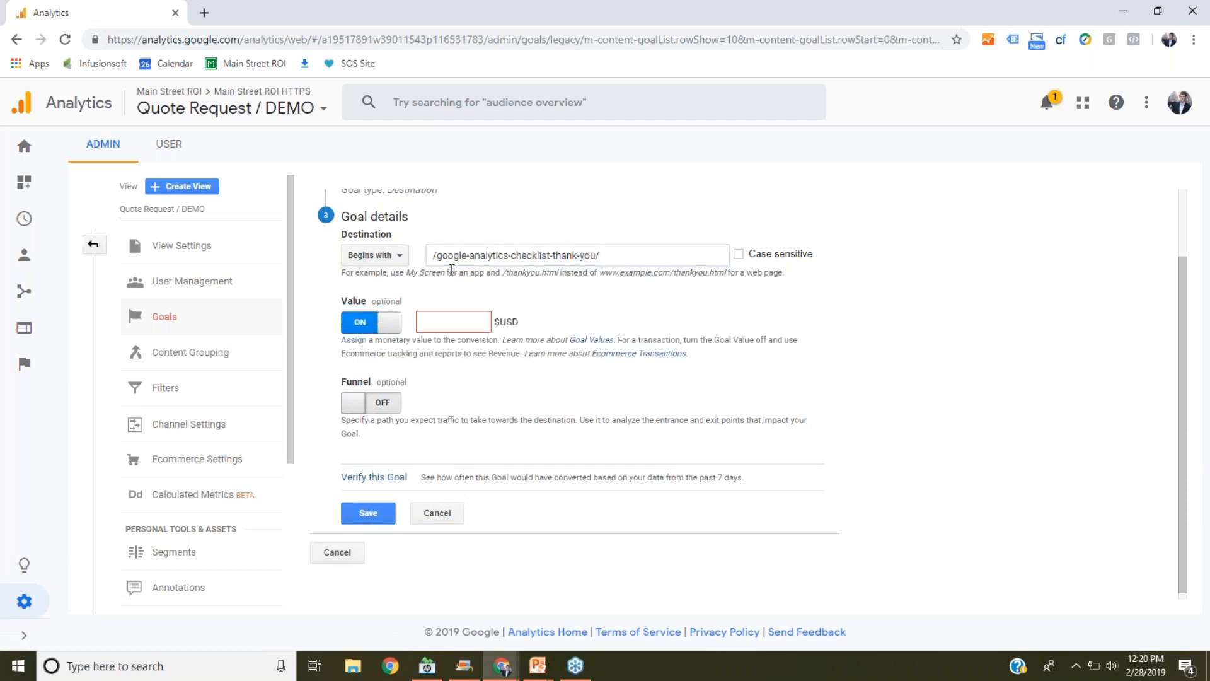
click(369, 329)
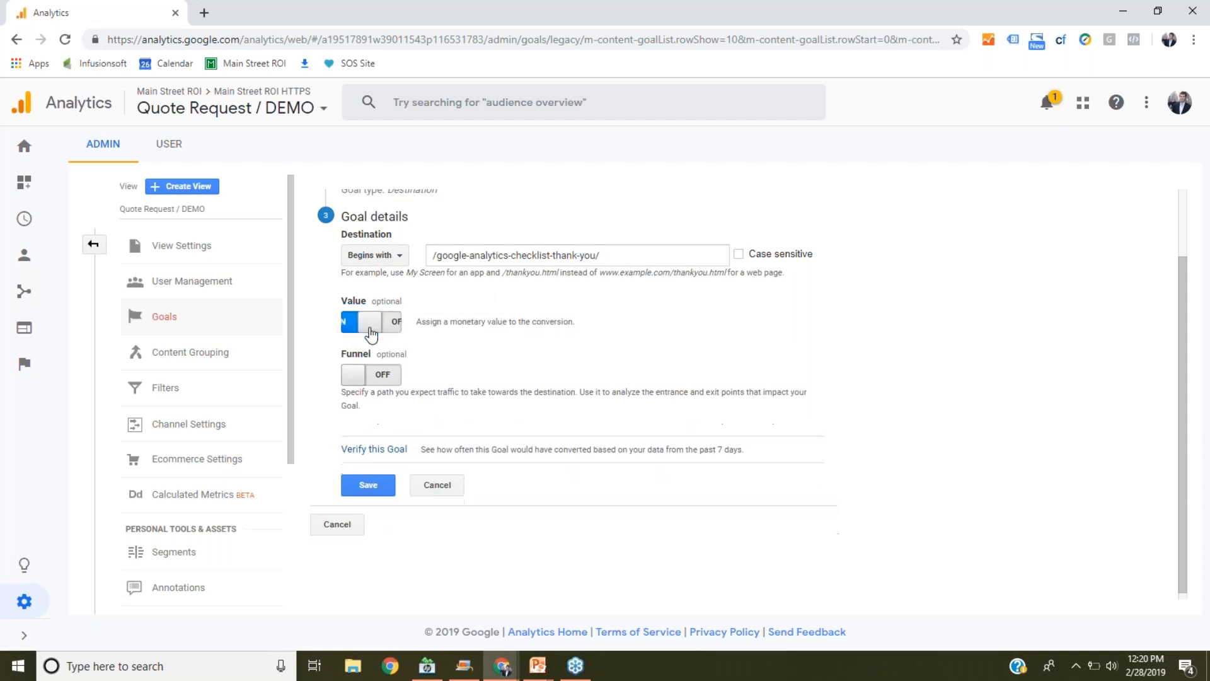
Step: Turn on the goal's optional funnel and switch to the Chrome window with the Google Analytics Checklist Thank-You Page
click(382, 375)
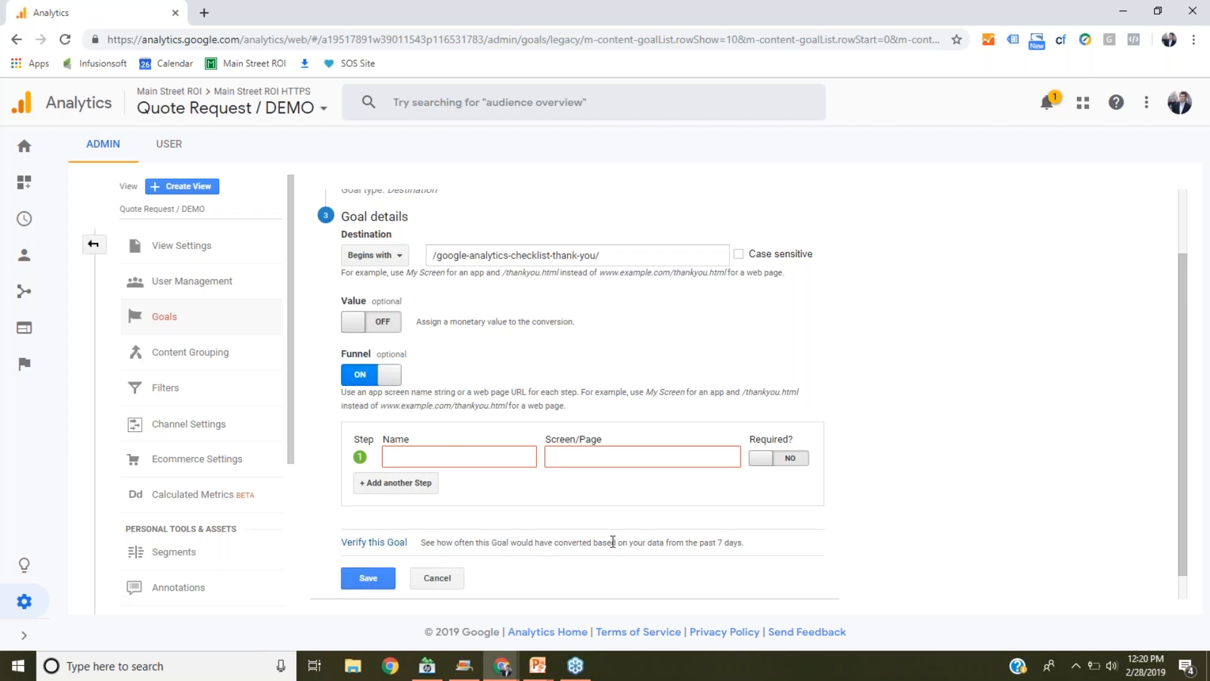
key(alt+Tab)
key(alt+Tab)
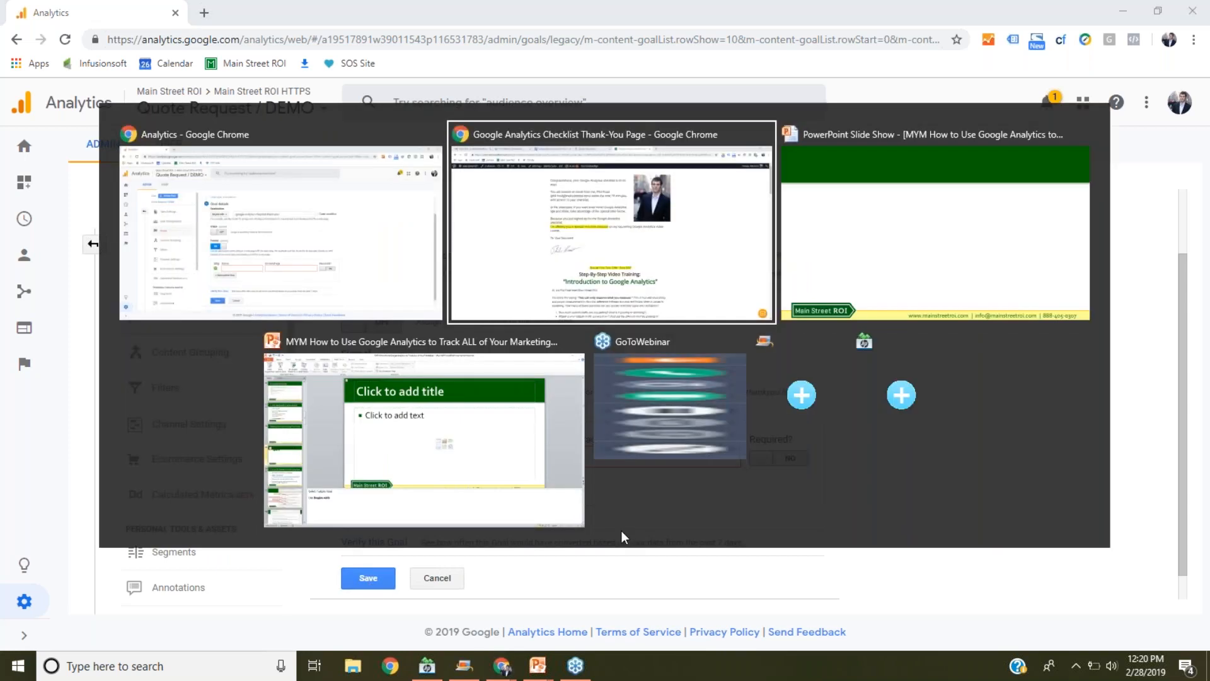